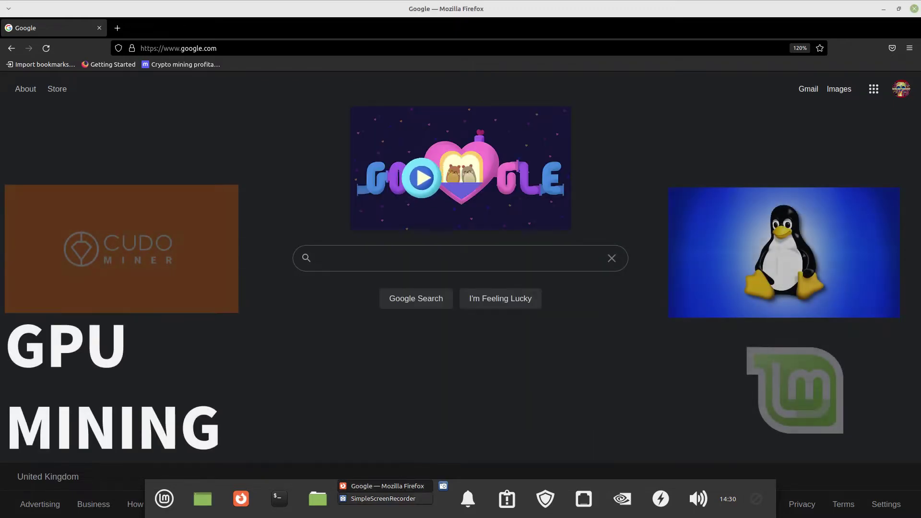
Search Google for "cudo miner" and open the Cudo Miner website from the results
{"action": "left_click", "coordinate": [422, 259]}
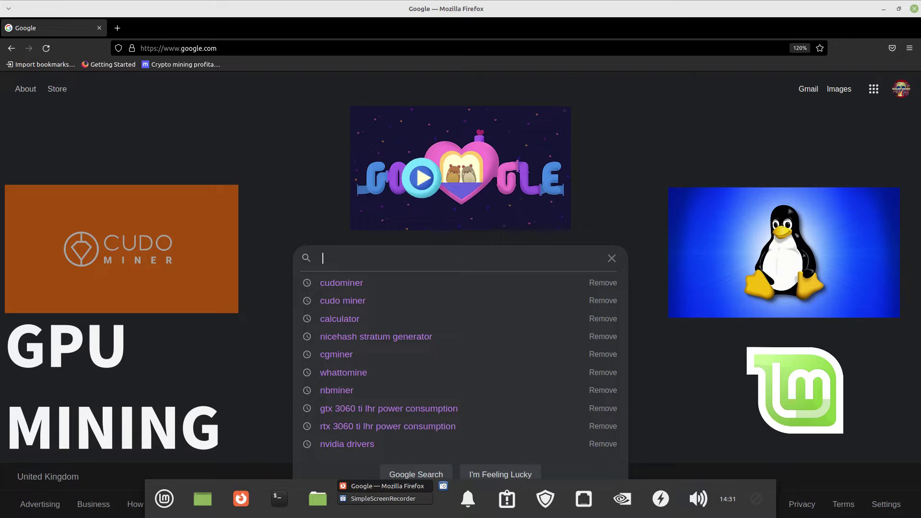
{"action": "type", "text": "cudo"}
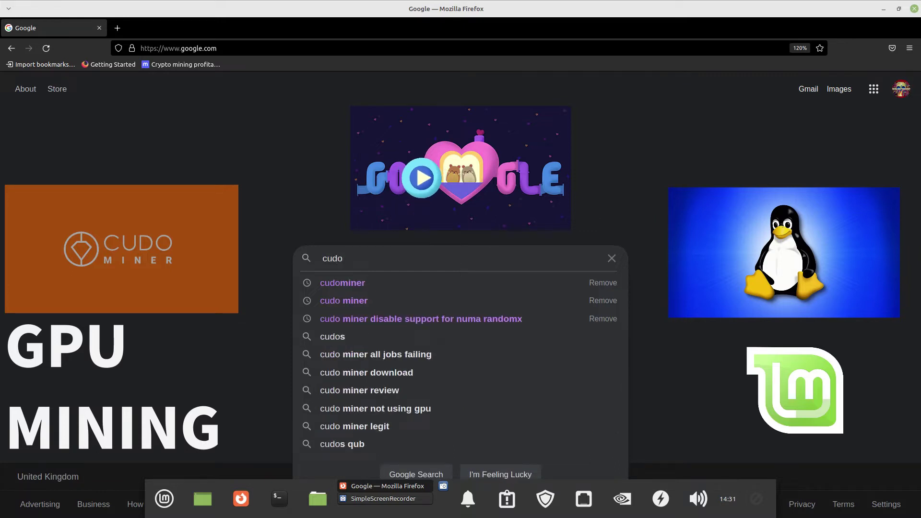
{"action": "type", "text": " min"}
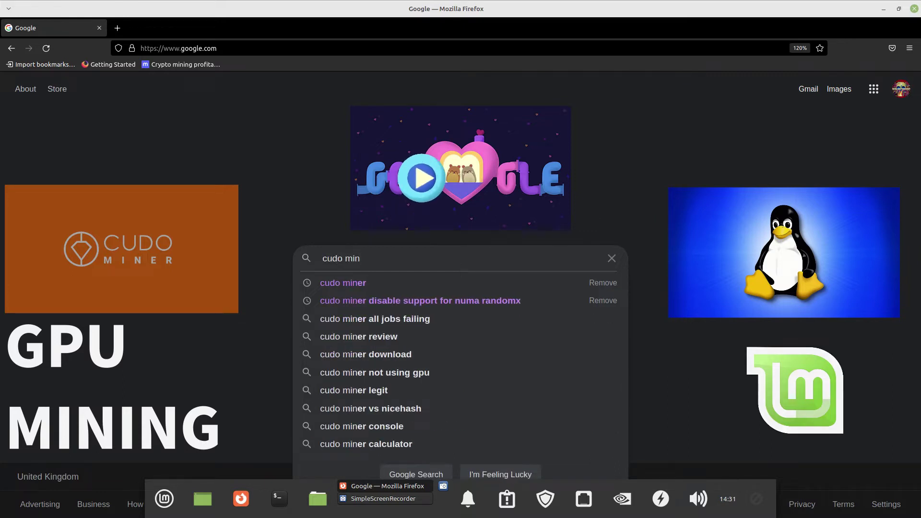
{"action": "type", "text": "er"}
{"action": "key", "text": "Return"}
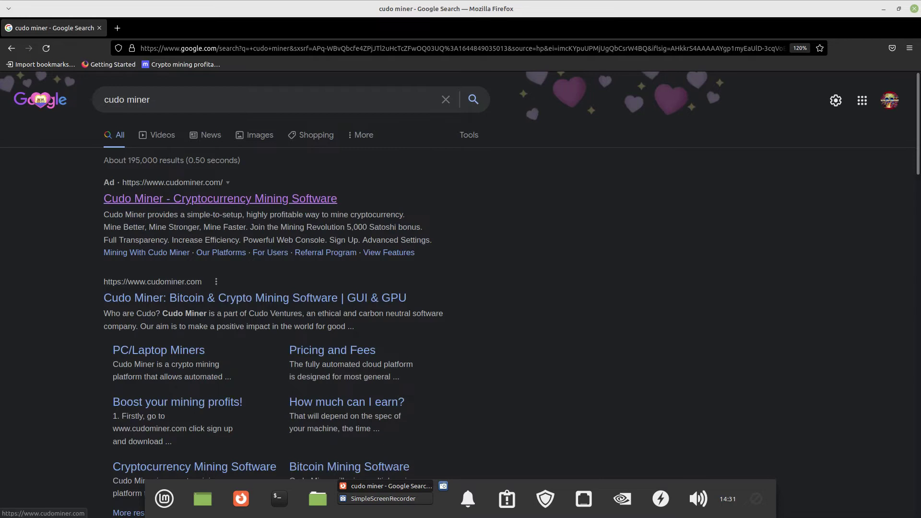
{"action": "left_click", "coordinate": [216, 199]}
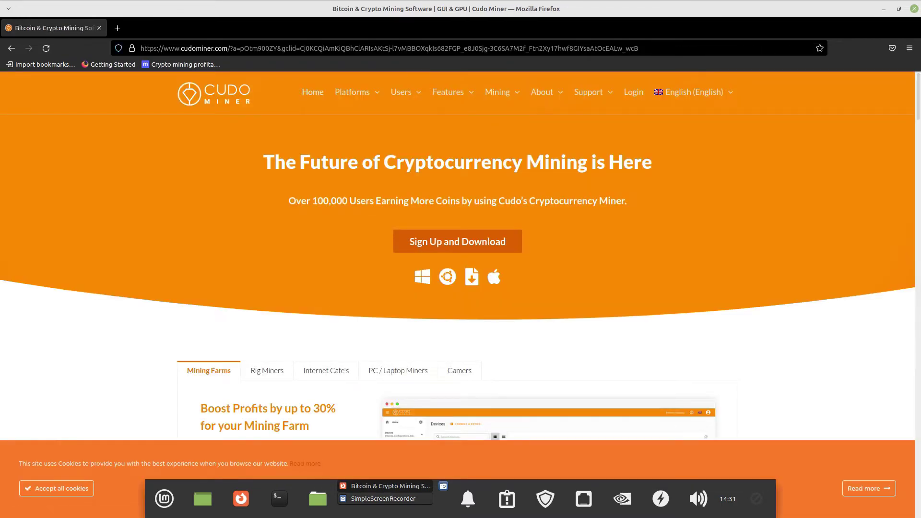
Go to the Cudo Miner console login and sign in with the Google account
{"action": "key", "text": "super+Down"}
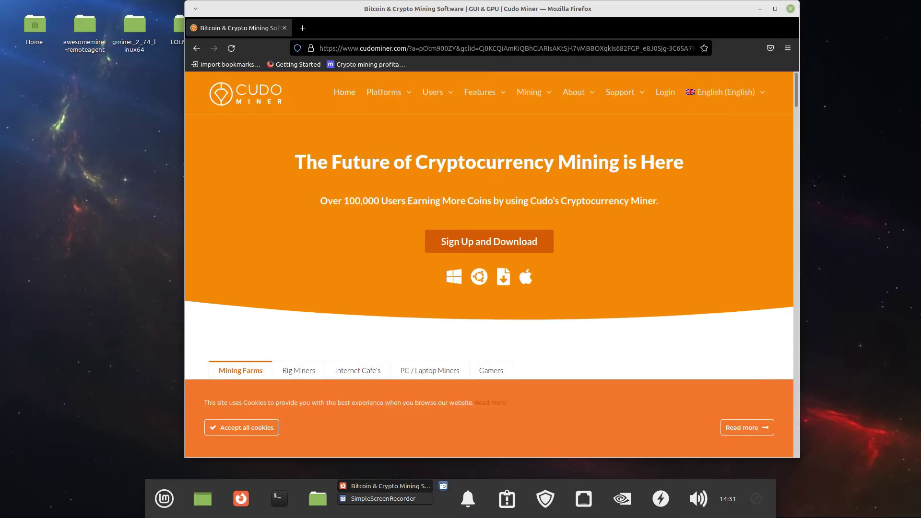
{"action": "key", "text": "super+Up"}
{"action": "mouse_move", "coordinate": [501, 92]}
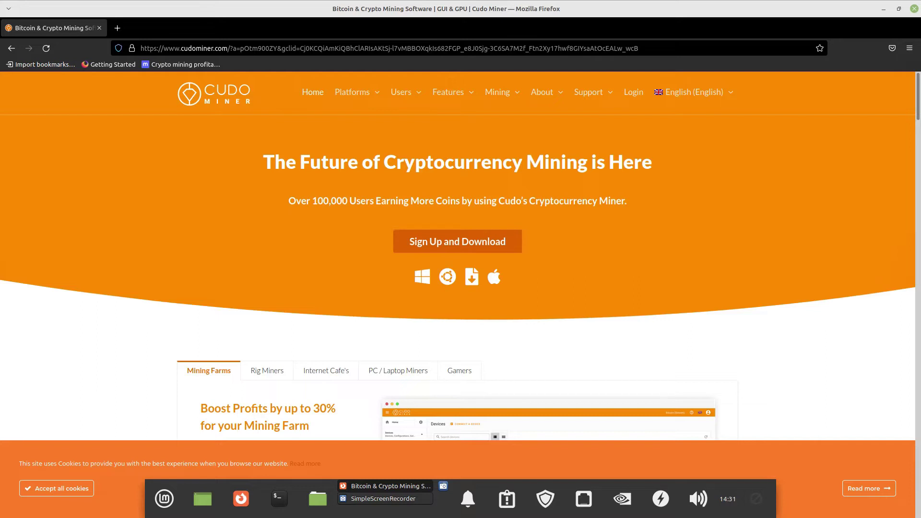
{"action": "mouse_move", "coordinate": [588, 92]}
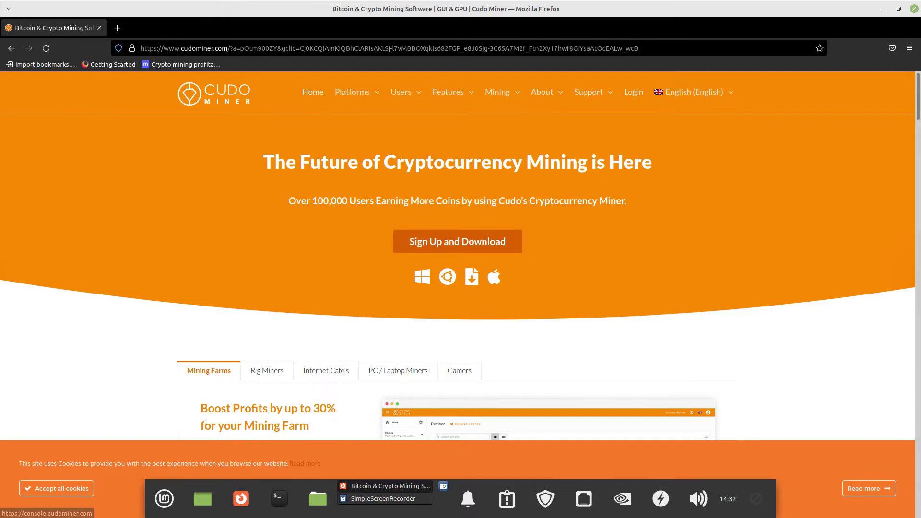
{"action": "left_click", "coordinate": [632, 91]}
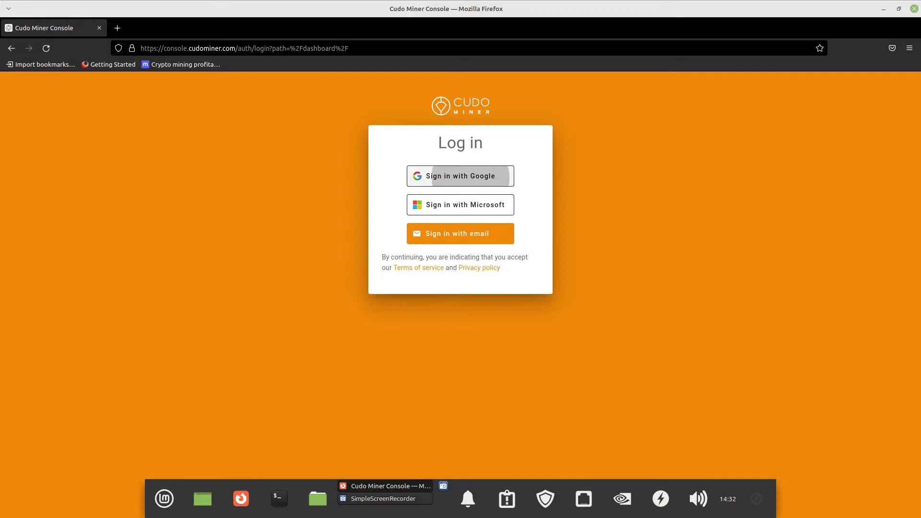
{"action": "left_click", "coordinate": [460, 176]}
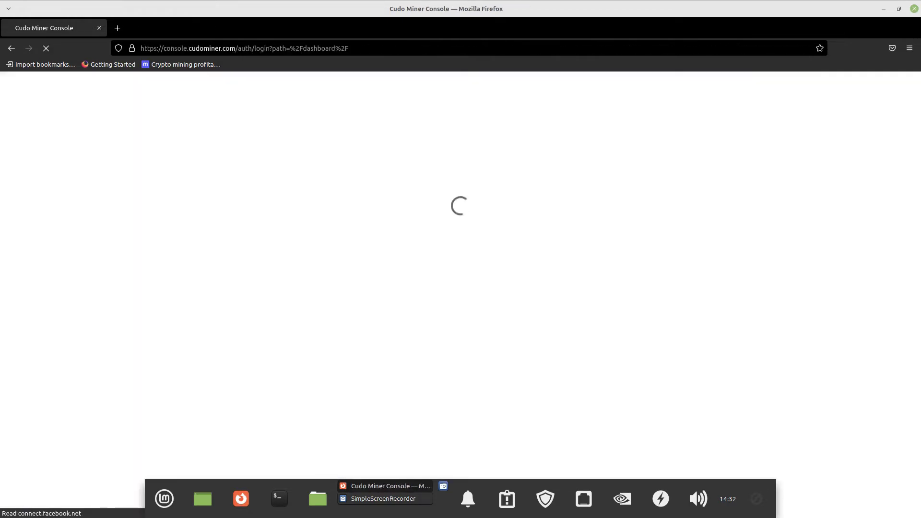
Restore the maximized browser window to a smaller size so the desktop shows around it
{"action": "left_click_drag", "start_coordinate": [523, 8], "coordinate": [531, 8]}
{"action": "key", "text": "alt+F10"}
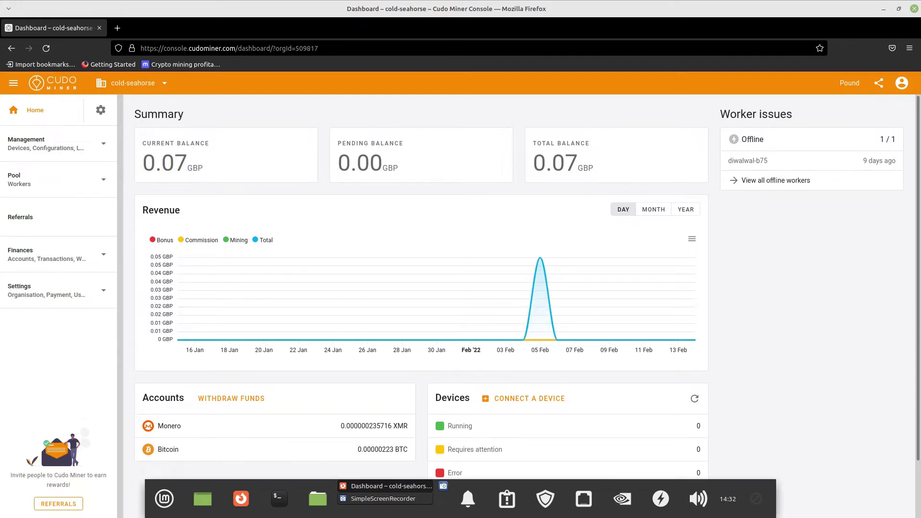
{"action": "key", "text": "alt+F10"}
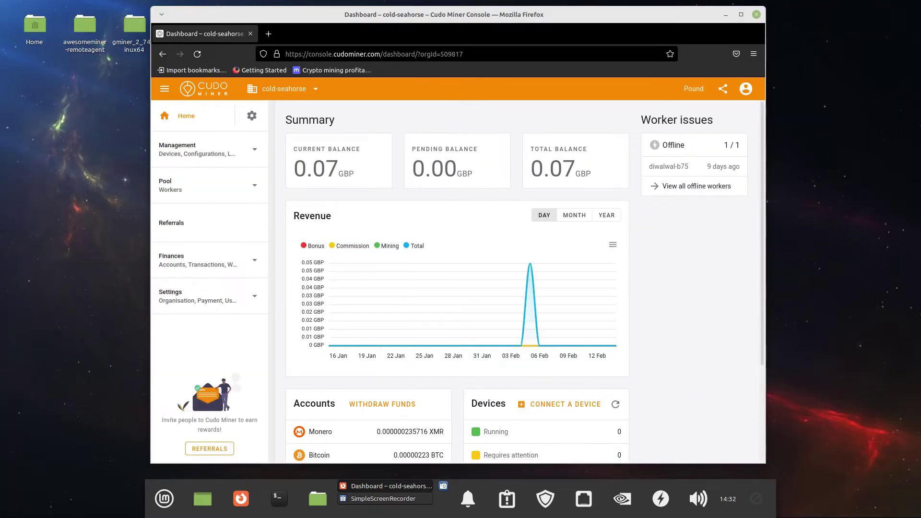
{"action": "key", "text": "alt+F10"}
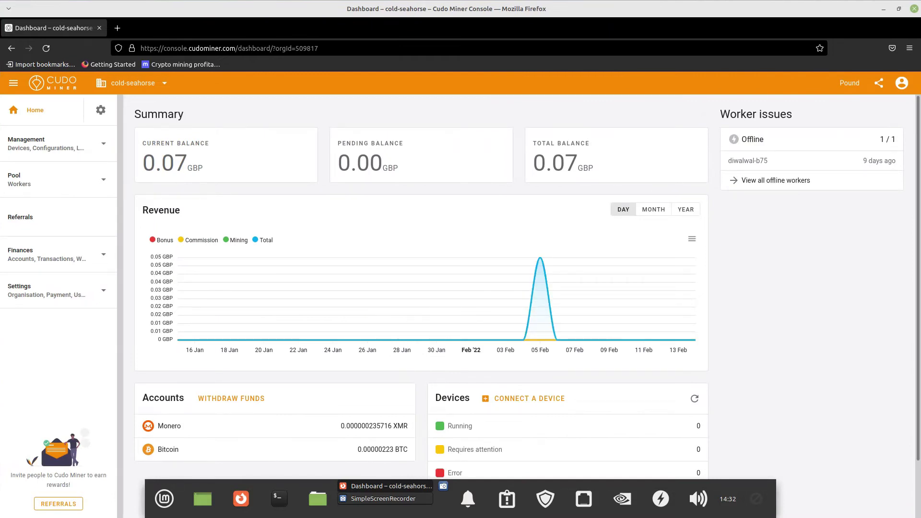
{"action": "key", "text": "alt+F10"}
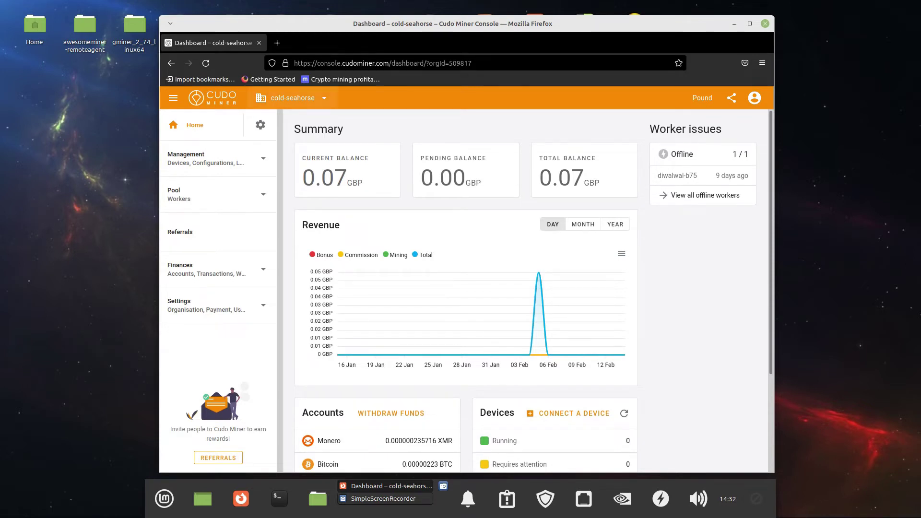
View the tier and recent organisations in the organisation switcher, then close it
{"action": "left_click", "coordinate": [292, 98]}
{"action": "left_click", "coordinate": [292, 98]}
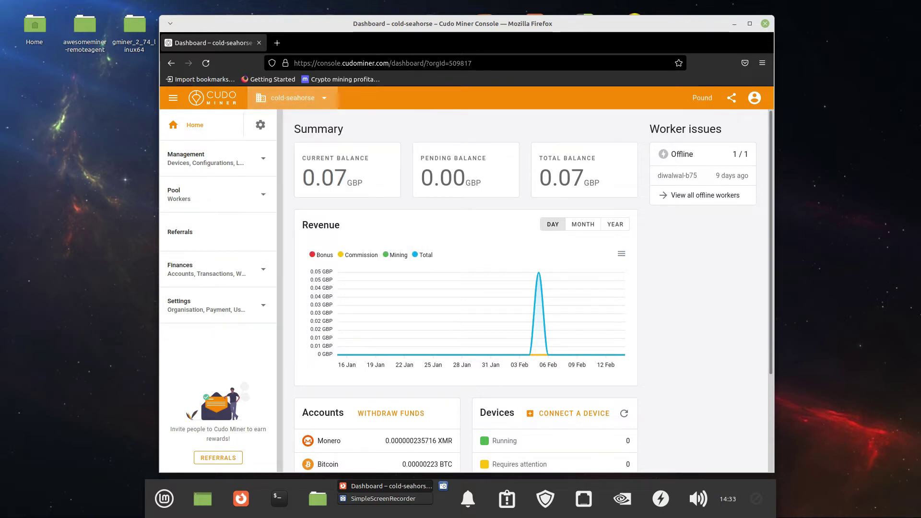
{"action": "left_click", "coordinate": [293, 97]}
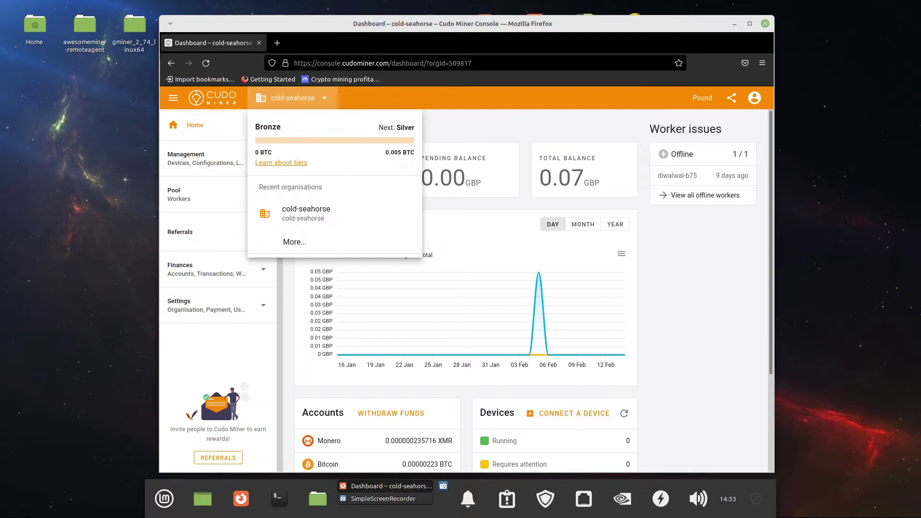
{"action": "left_click", "coordinate": [306, 98]}
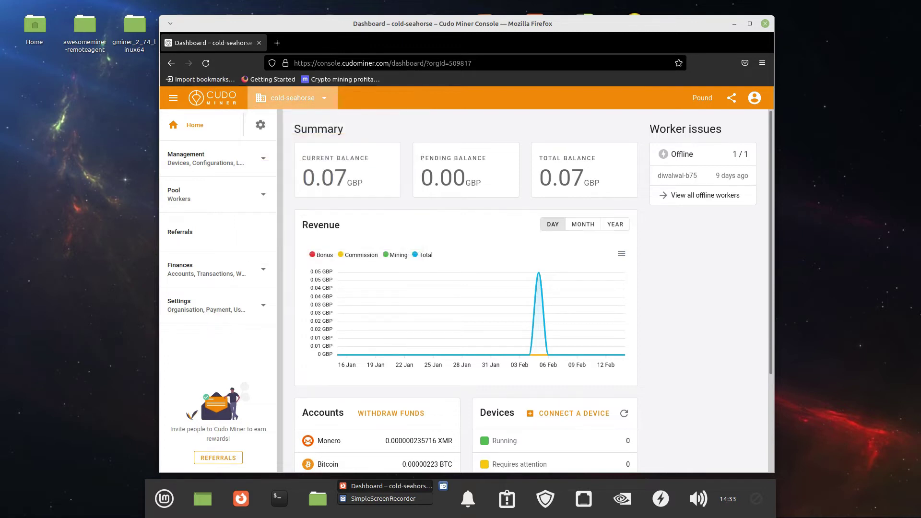
{"action": "left_click", "coordinate": [293, 98]}
{"action": "left_click", "coordinate": [320, 97]}
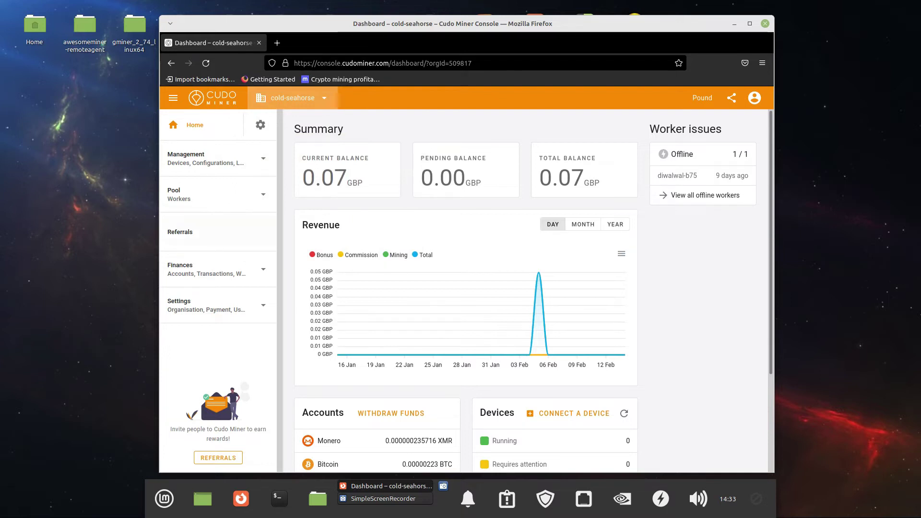
Open the organisation settings and change the organisation's username to testrig
{"action": "left_click", "coordinate": [206, 306]}
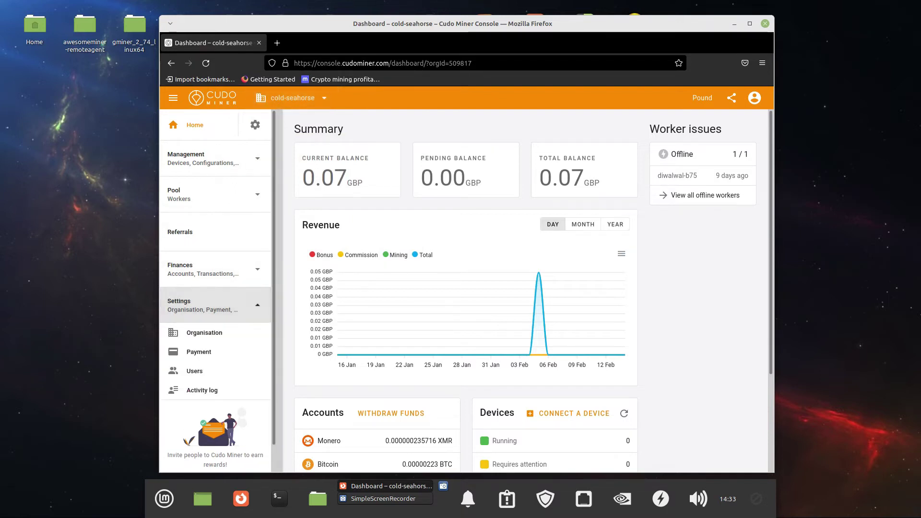
{"action": "left_click", "coordinate": [204, 333]}
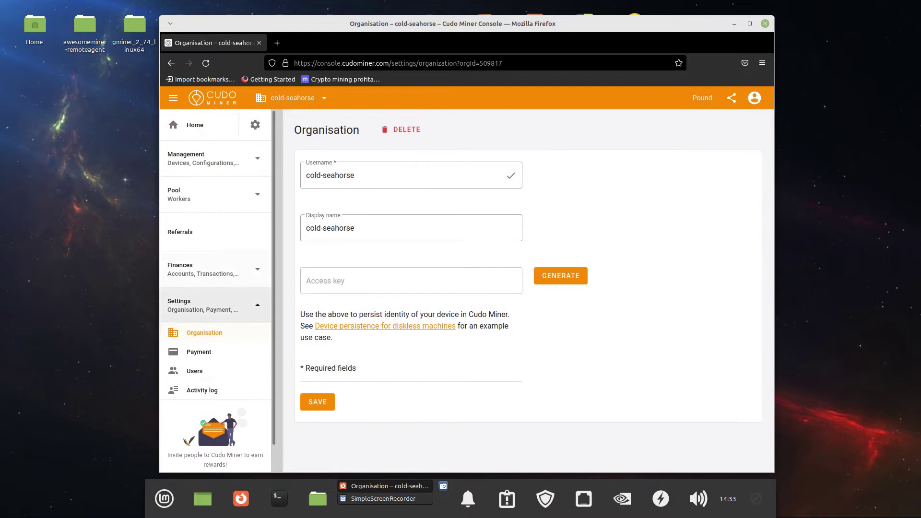
{"action": "left_click", "coordinate": [355, 175]}
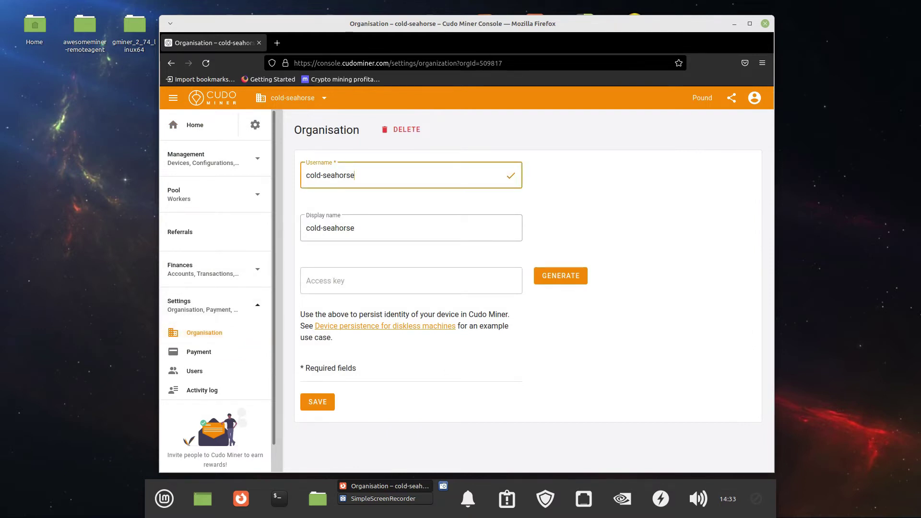
{"action": "left_click_drag", "start_coordinate": [306, 175], "coordinate": [354, 175]}
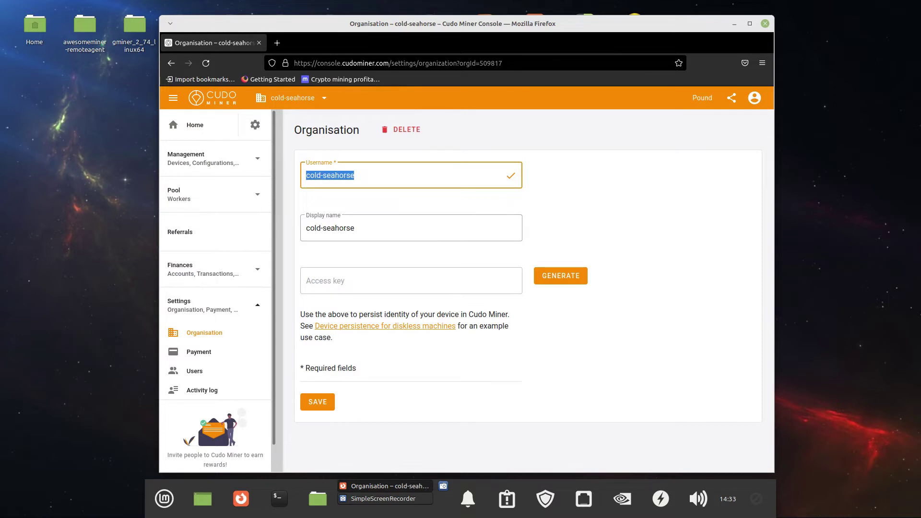
{"action": "type", "text": "testrig"}
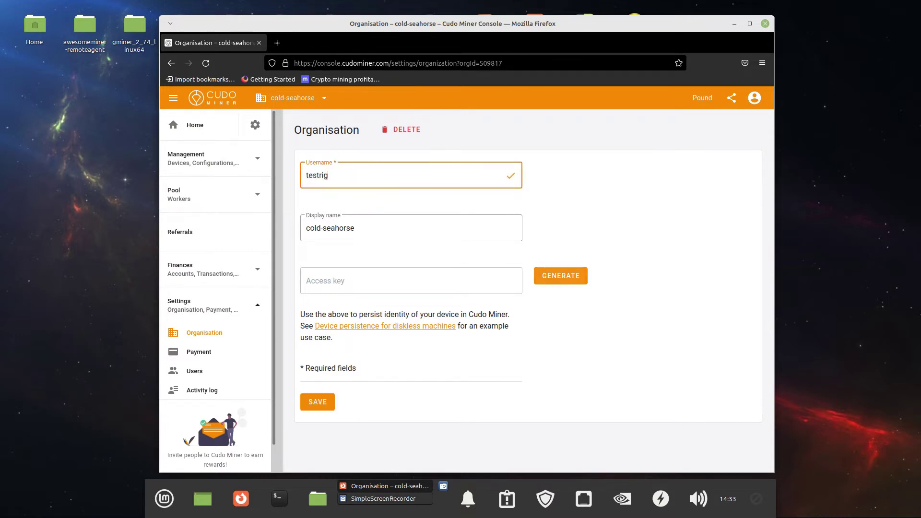
Generate an access key for the organisation and copy it to the clipboard
{"action": "left_click", "coordinate": [560, 276]}
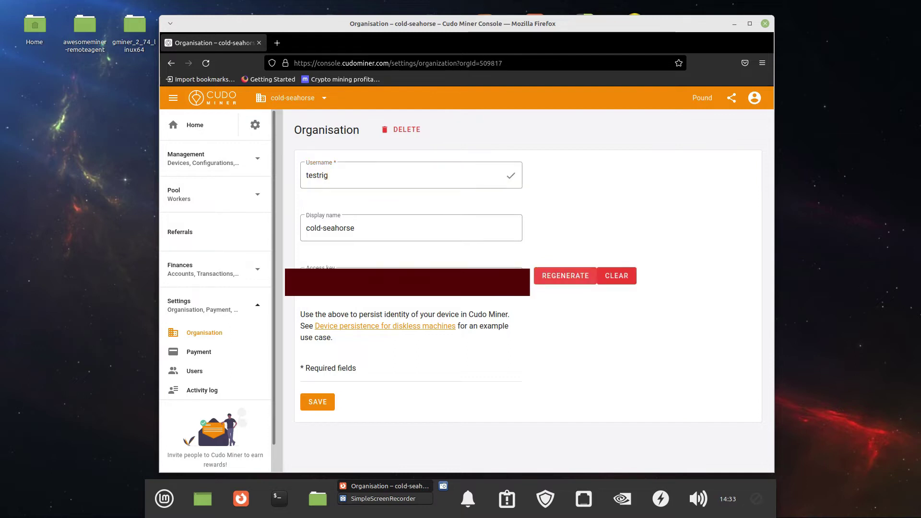
{"action": "double_click", "coordinate": [379, 283]}
{"action": "right_click", "coordinate": [379, 286]}
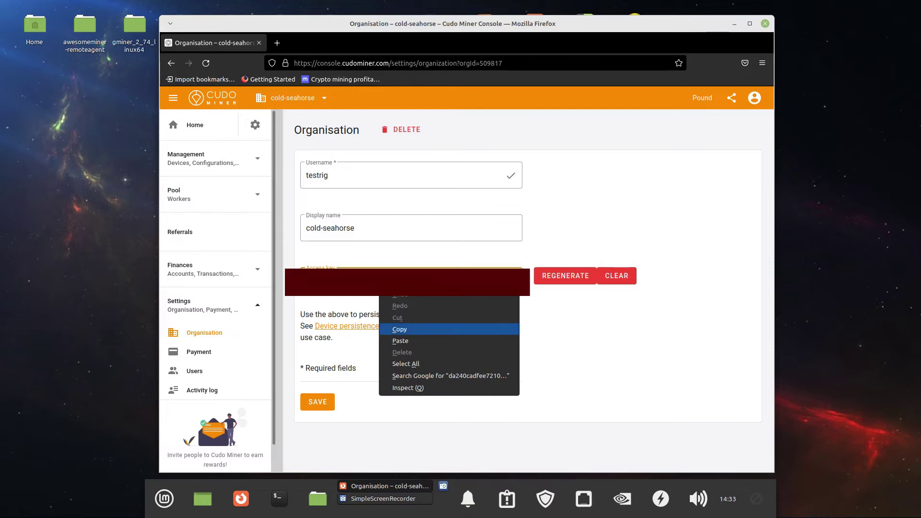
{"action": "left_click", "coordinate": [400, 329]}
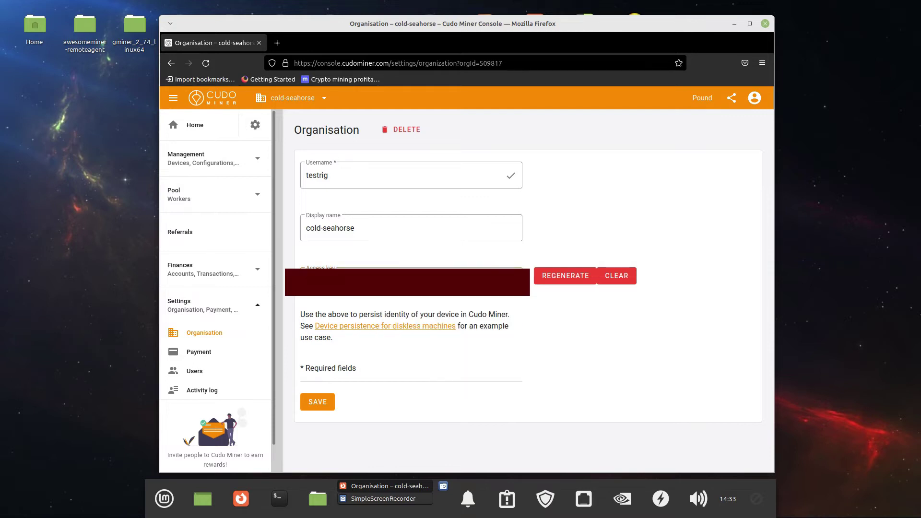
Leave the organisation settings and open the list of managed devices to look through it
{"action": "left_click", "coordinate": [193, 126]}
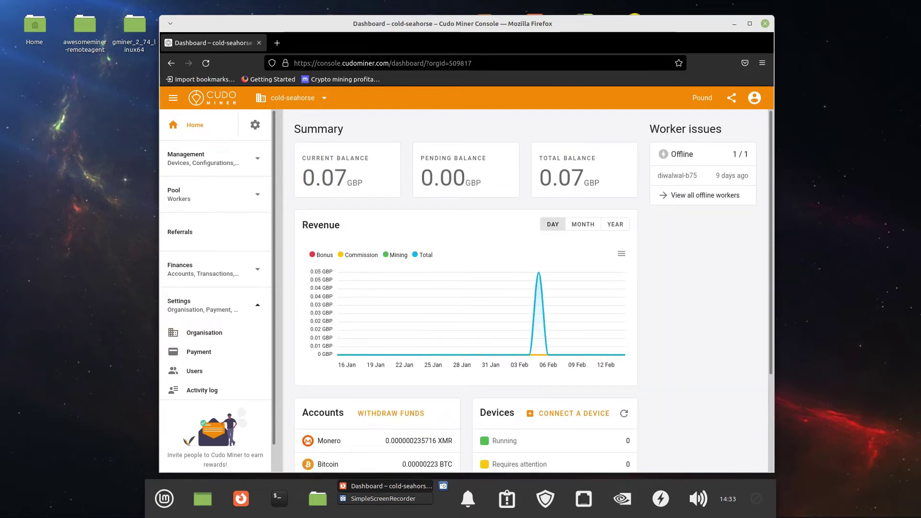
{"action": "left_click_drag", "start_coordinate": [452, 23], "coordinate": [451, 22]}
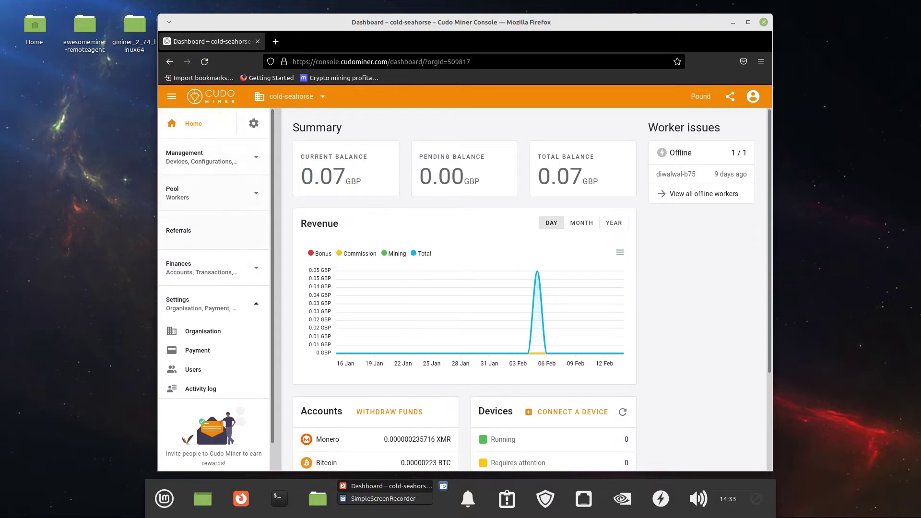
{"action": "left_click", "coordinate": [211, 156]}
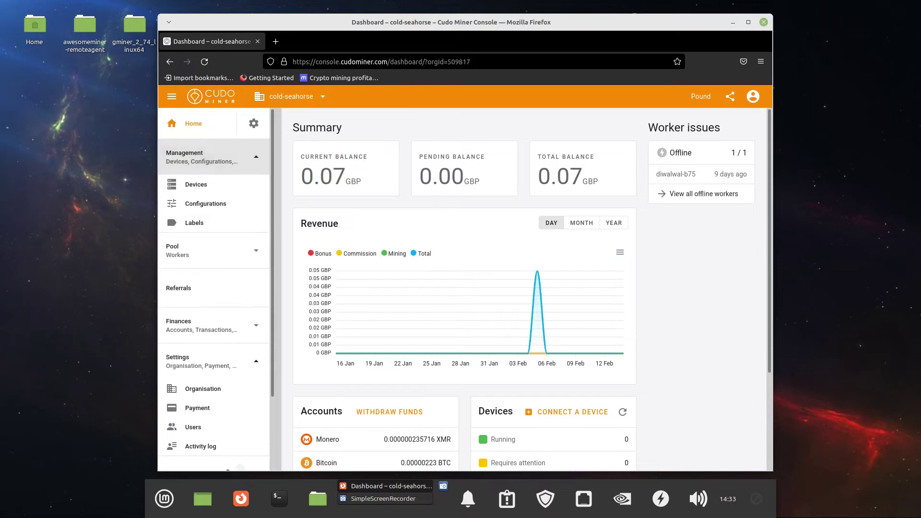
{"action": "left_click", "coordinate": [210, 187]}
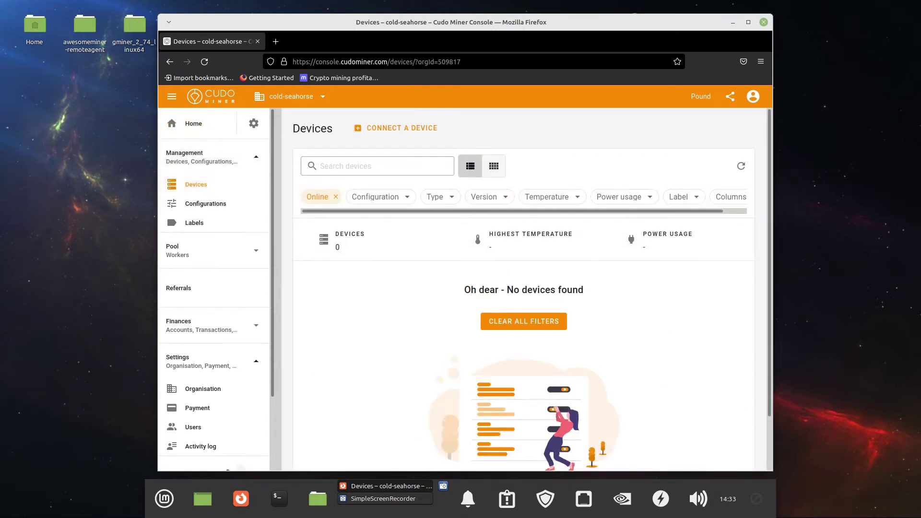
{"action": "scroll", "coordinate": [528, 288], "scroll_direction": "down", "scroll_amount": 2}
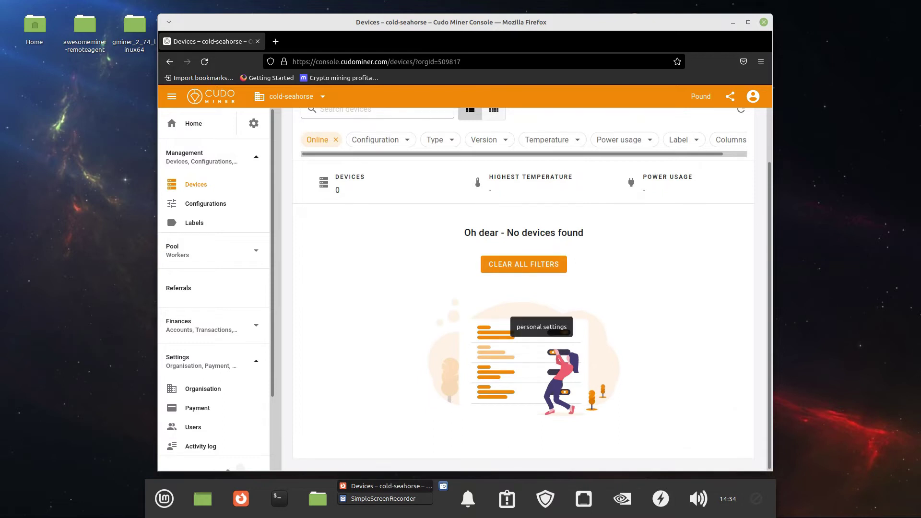
{"action": "scroll", "coordinate": [528, 288], "scroll_direction": "up", "scroll_amount": 2}
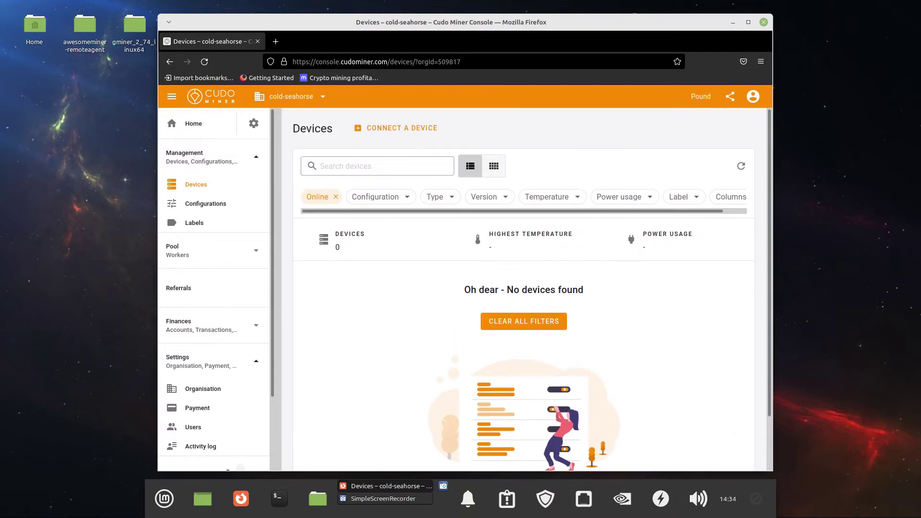
Start connecting a new device with Ubuntu as the worker type and continue to the Connect Cudo Miner stage
{"action": "left_click", "coordinate": [396, 128]}
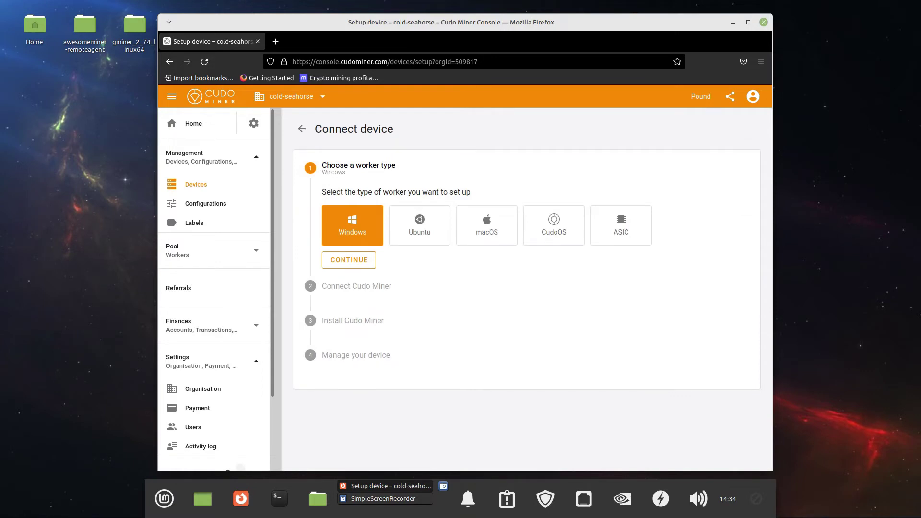
{"action": "left_click", "coordinate": [420, 225]}
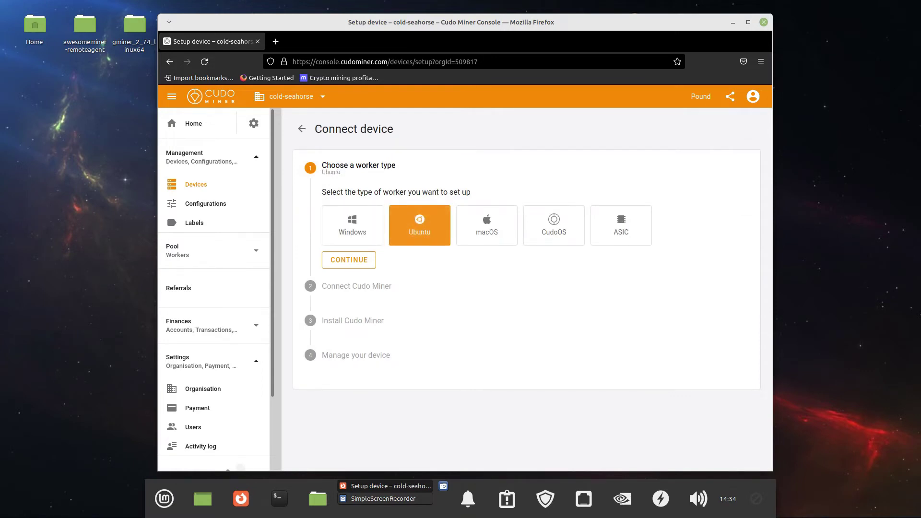
{"action": "left_click", "coordinate": [355, 260]}
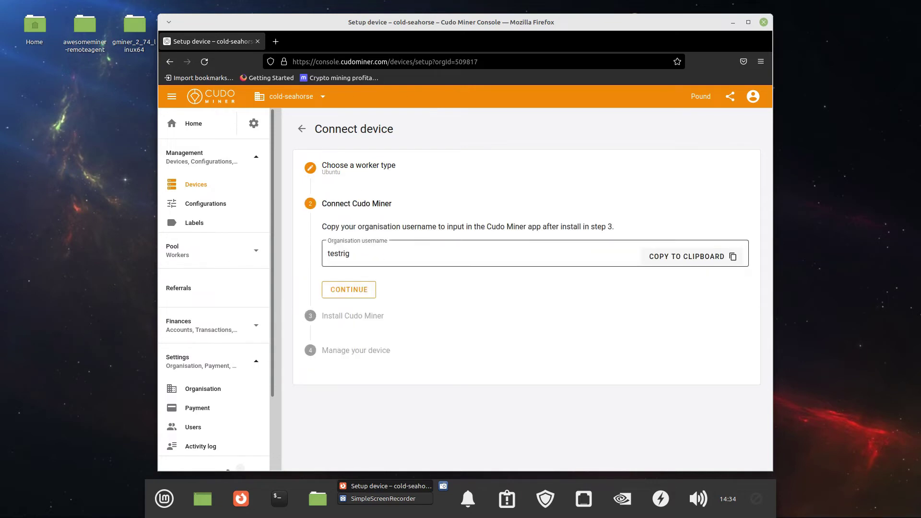
Copy the organisation username to the clipboard and continue to the Install Cudo Miner stage
{"action": "left_click", "coordinate": [691, 256]}
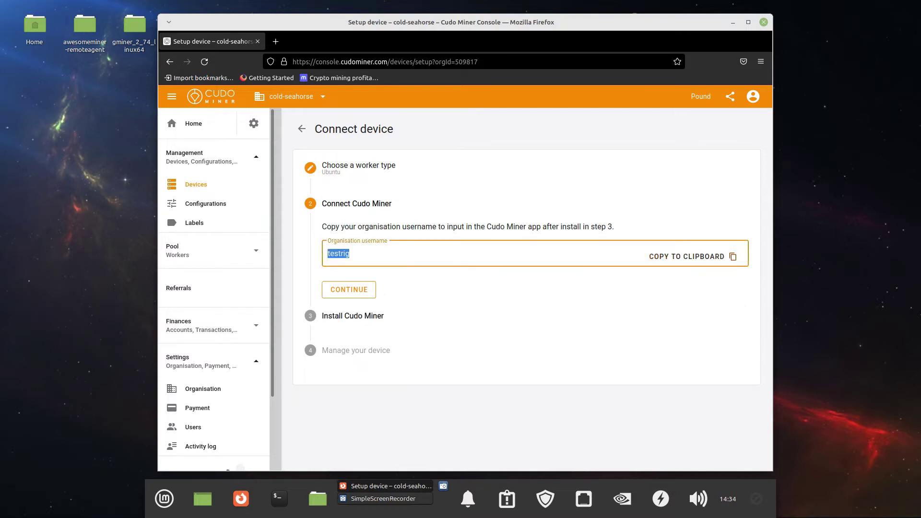
{"action": "left_click", "coordinate": [349, 289]}
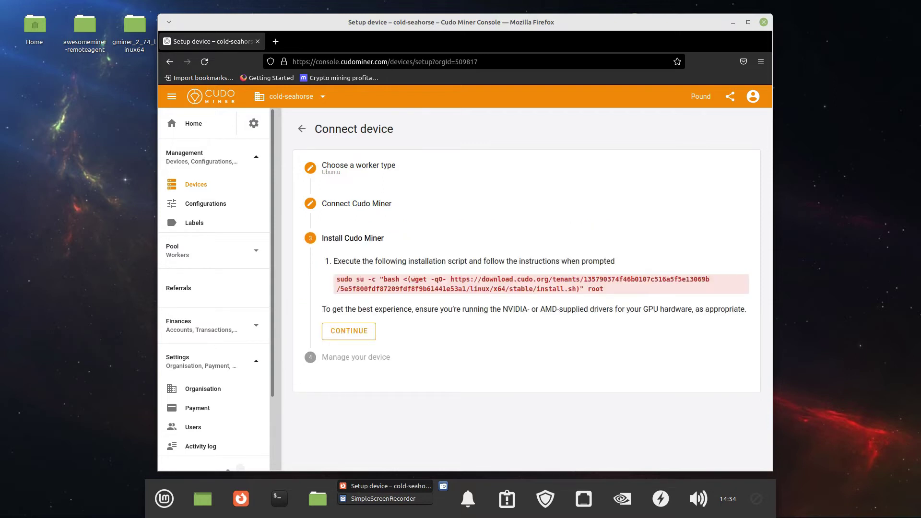
Copy the complete Cudo Miner installation script command from the Install Cudo Miner stage
{"action": "left_click_drag", "start_coordinate": [336, 279], "coordinate": [603, 289]}
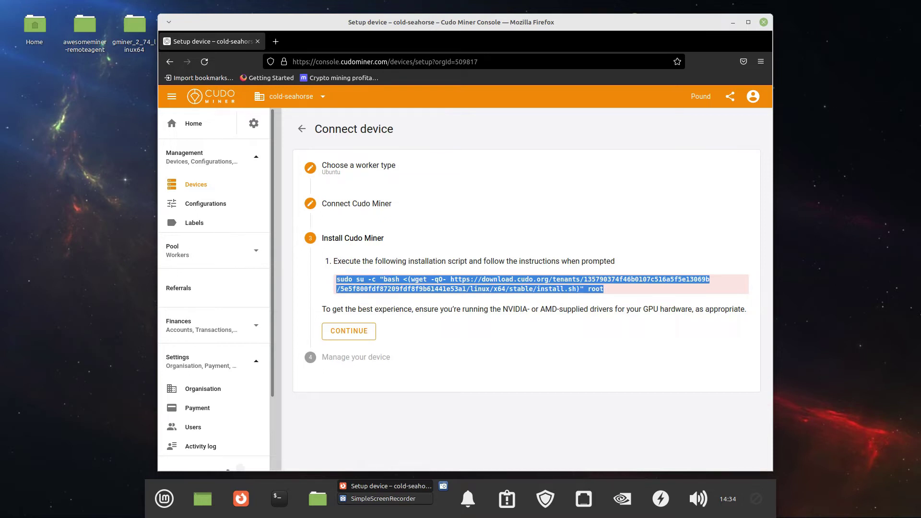
{"action": "right_click", "coordinate": [597, 289]}
{"action": "left_click", "coordinate": [612, 298]}
Switch to a new terminal window, run the copied installation script in it and enter the sudo password
{"action": "left_click", "coordinate": [279, 498]}
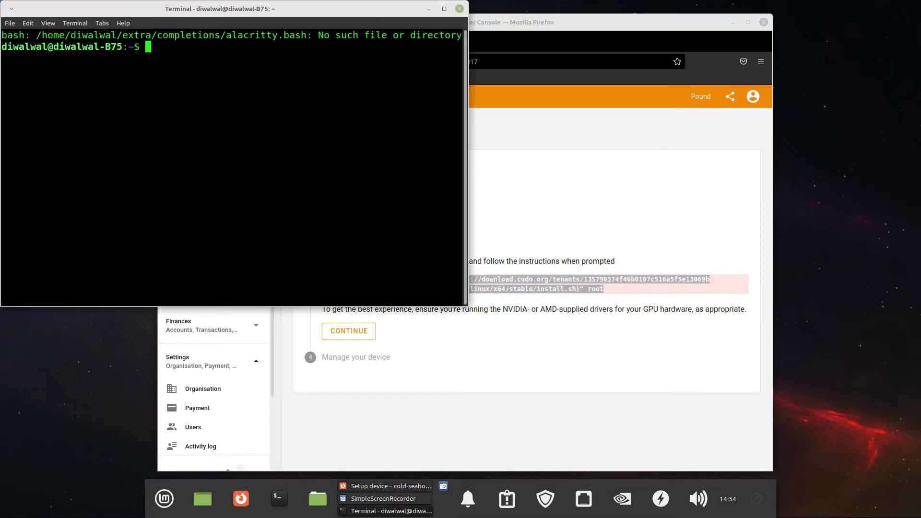
{"action": "left_click_drag", "start_coordinate": [279, 9], "coordinate": [445, 31]}
{"action": "right_click", "coordinate": [445, 86]}
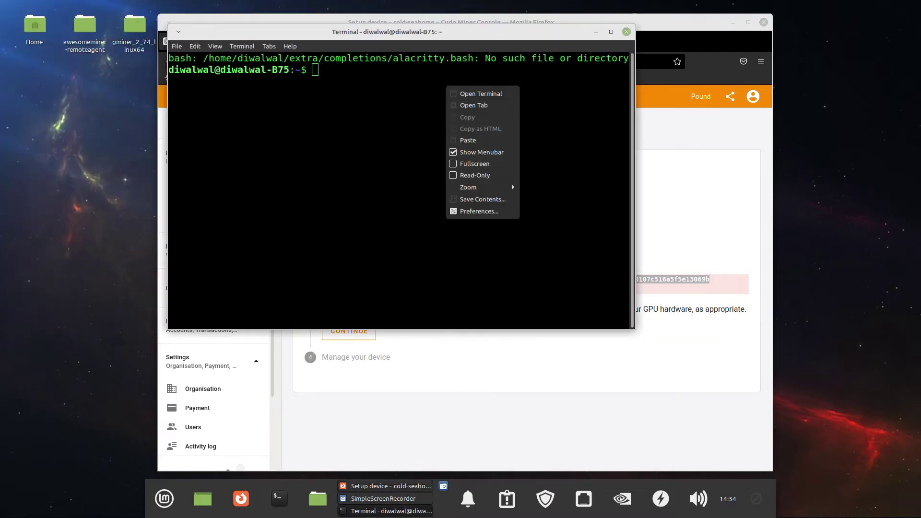
{"action": "left_click", "coordinate": [467, 140]}
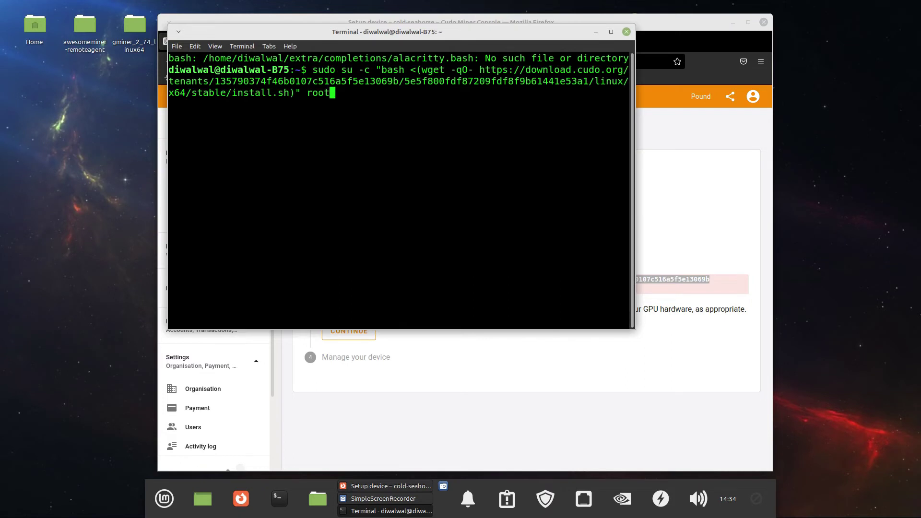
{"action": "key", "text": "Return"}
{"action": "type", "text": "**************"}
{"action": "key", "text": "Return"}
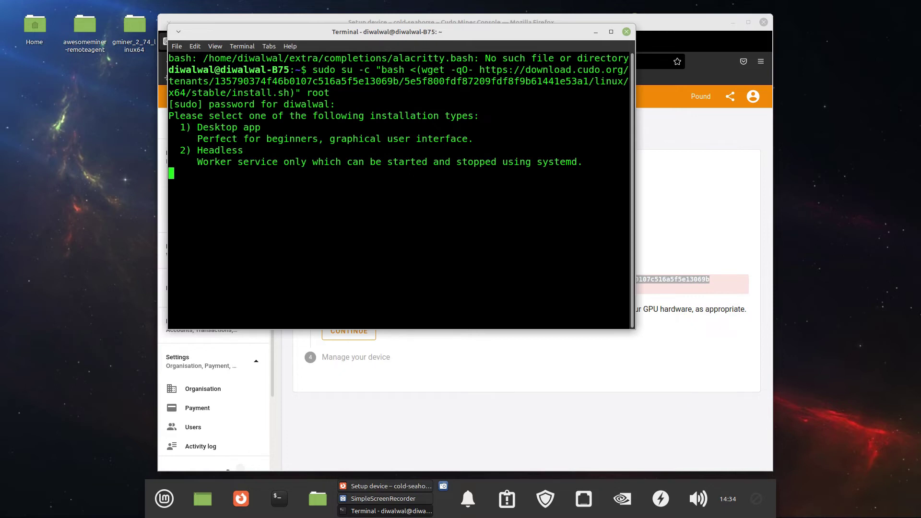
Choose the Desktop app installation type with the Stable Channel for updates, and accept installing the Cudo Miner packages
{"action": "type", "text": "1"}
{"action": "key", "text": "Return"}
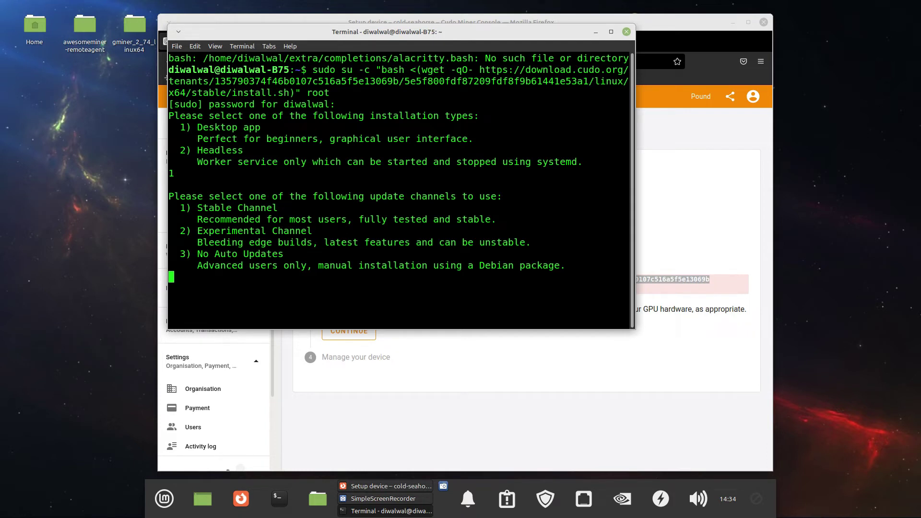
{"action": "type", "text": "1"}
{"action": "key", "text": "Return"}
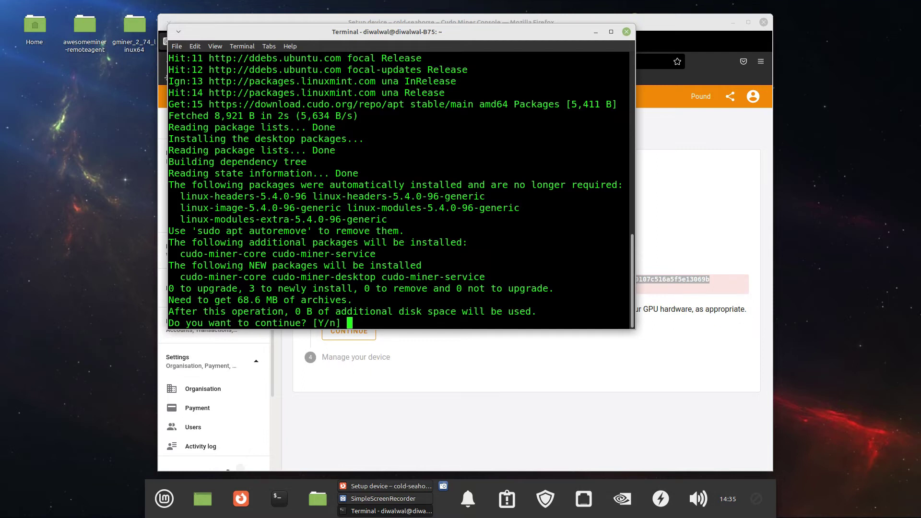
{"action": "type", "text": "y"}
{"action": "key", "text": "Return"}
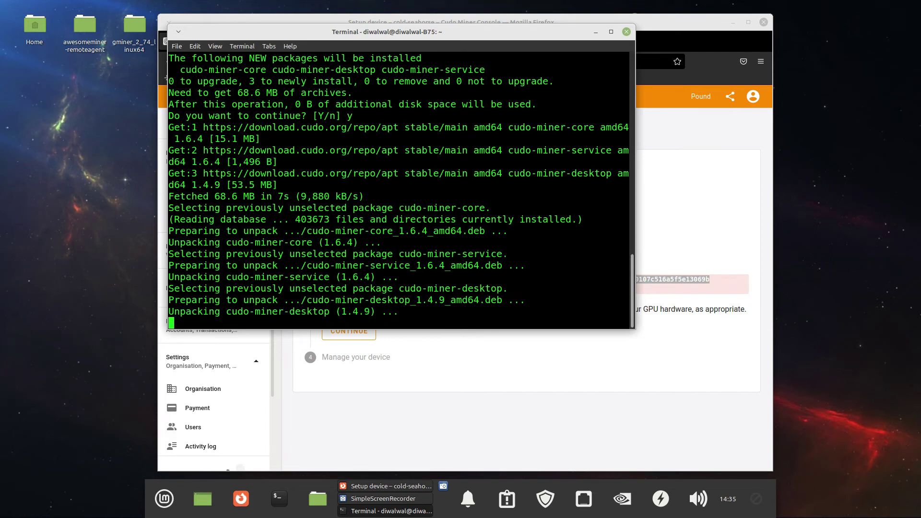
Close the terminal once the installation has finished and minimise the browser window to clear the desktop
{"action": "left_click_drag", "start_coordinate": [387, 32], "coordinate": [401, 41]}
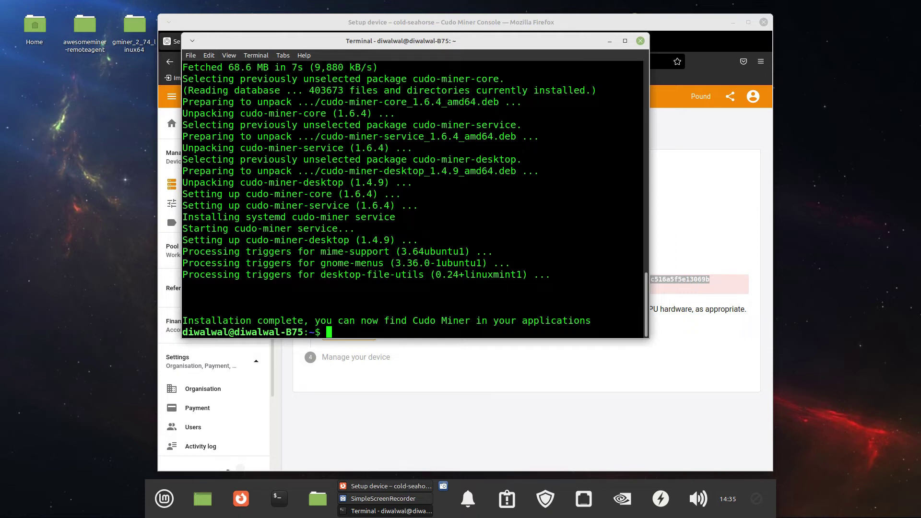
{"action": "left_click", "coordinate": [639, 41]}
{"action": "left_click", "coordinate": [732, 22]}
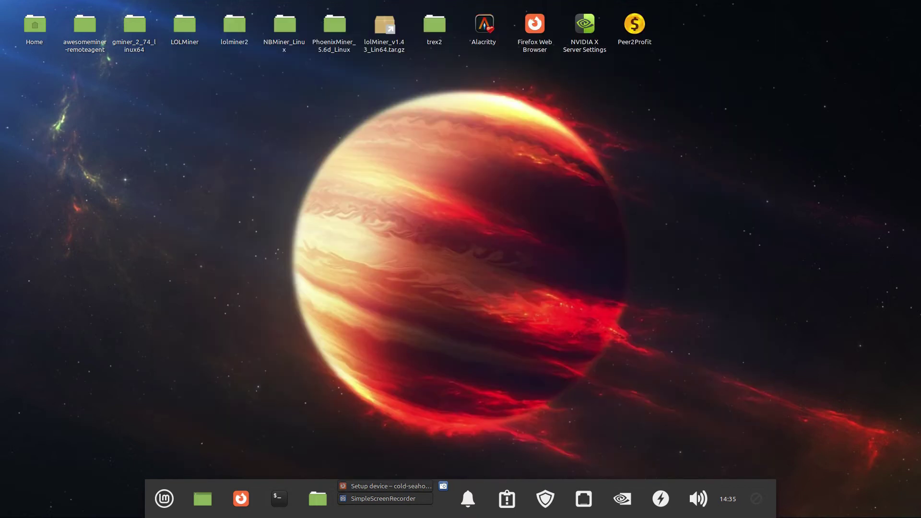
Search the installed applications for cudo, launch Cudo Miner and bring up its window
{"action": "key", "text": "super"}
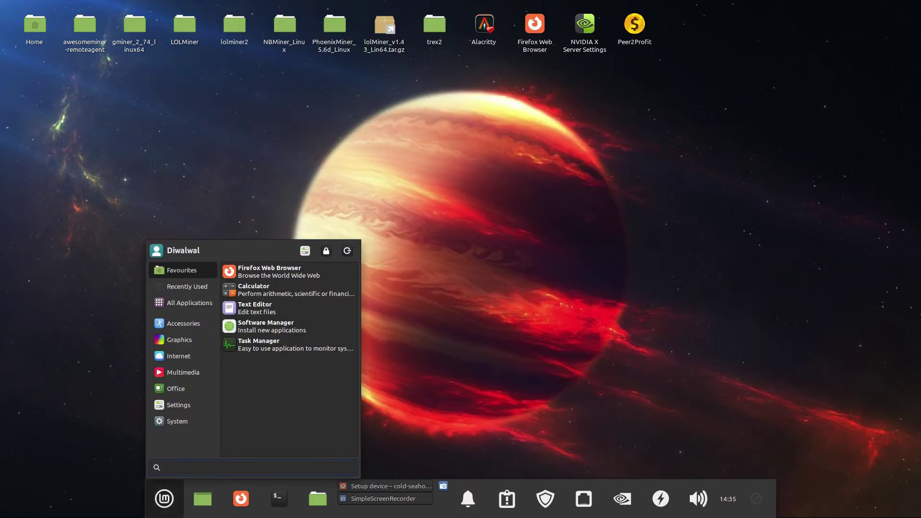
{"action": "type", "text": "cudo"}
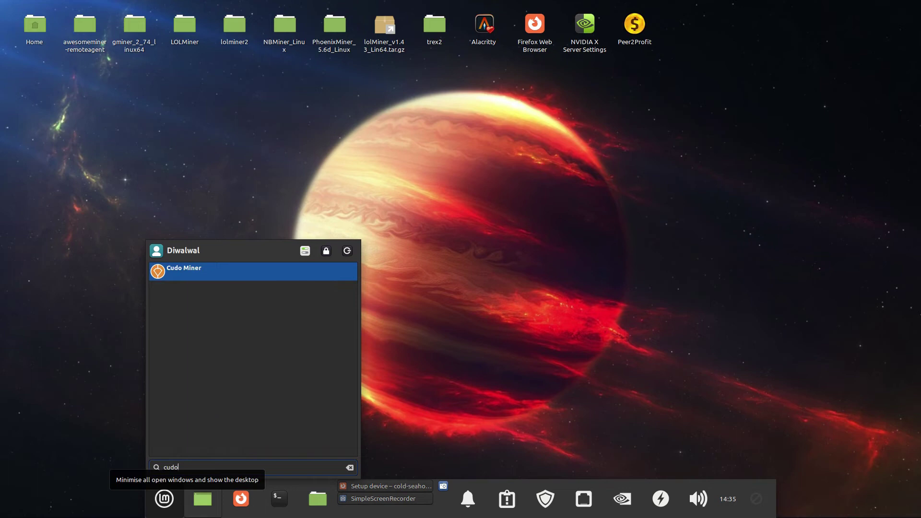
{"action": "key", "text": "Return"}
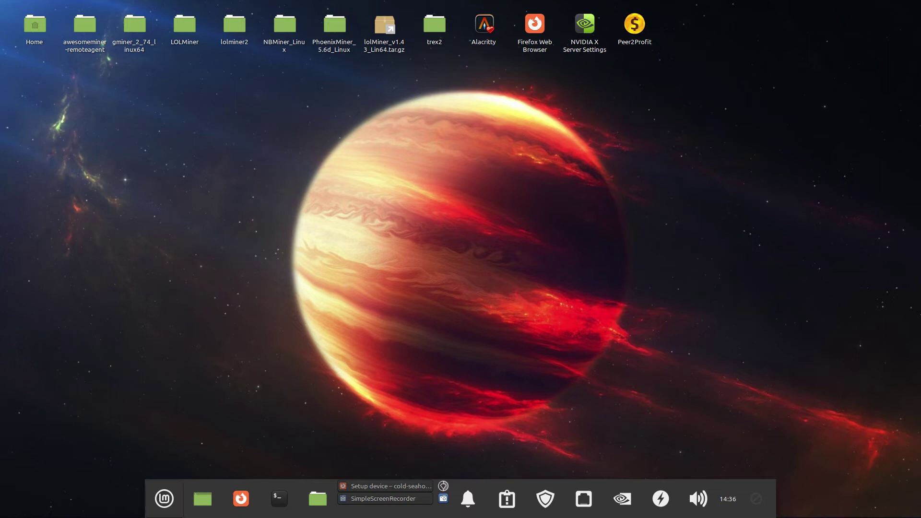
{"action": "left_click", "coordinate": [443, 486]}
{"action": "left_click", "coordinate": [443, 486]}
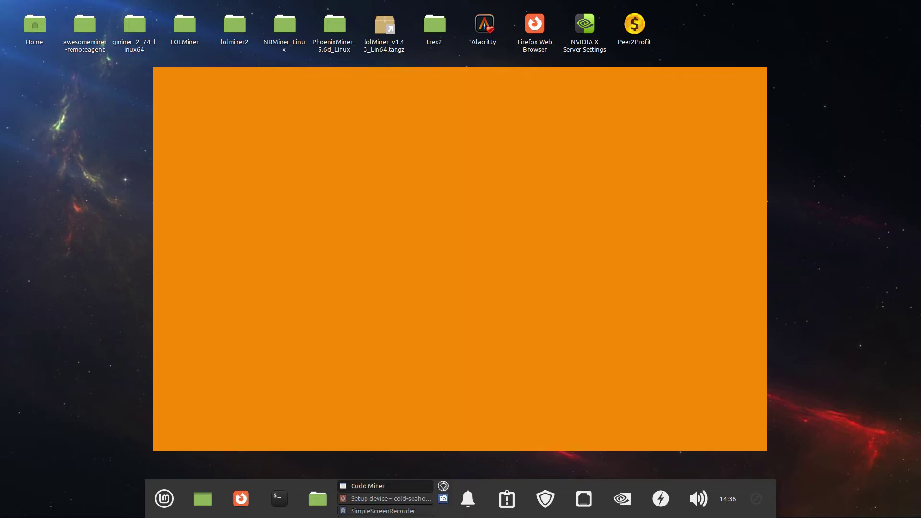